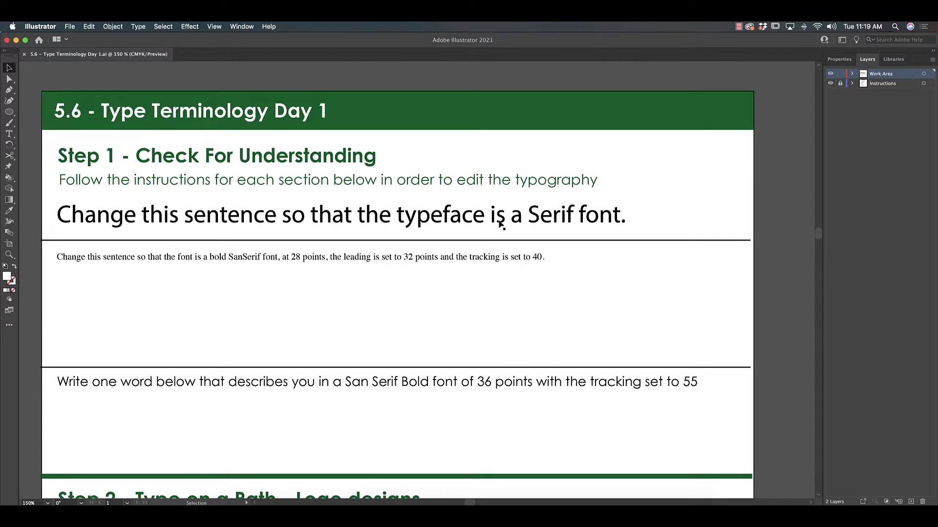
Select the Serif-font sentence and dock the Window > Type > Character panel beside the text.
left_click(532, 225)
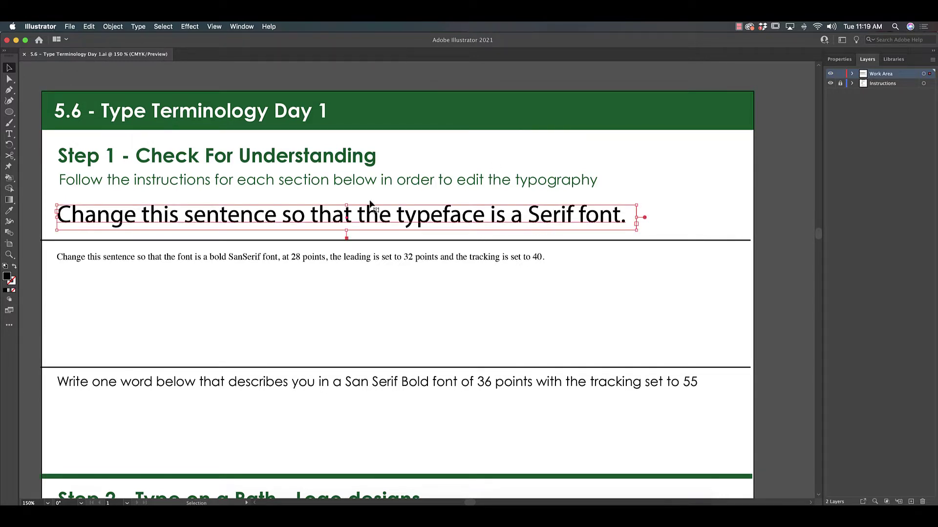
left_click(842, 61)
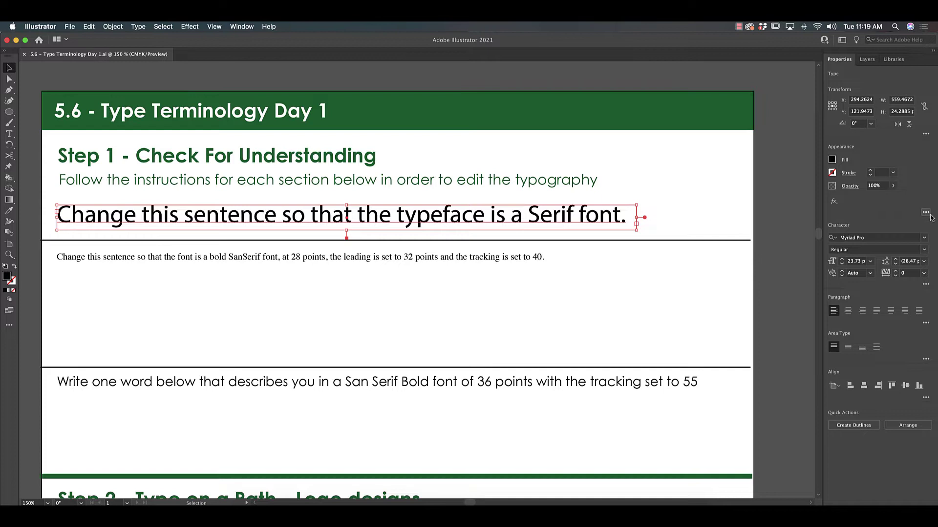
left_click(242, 26)
mouse_move(353, 426)
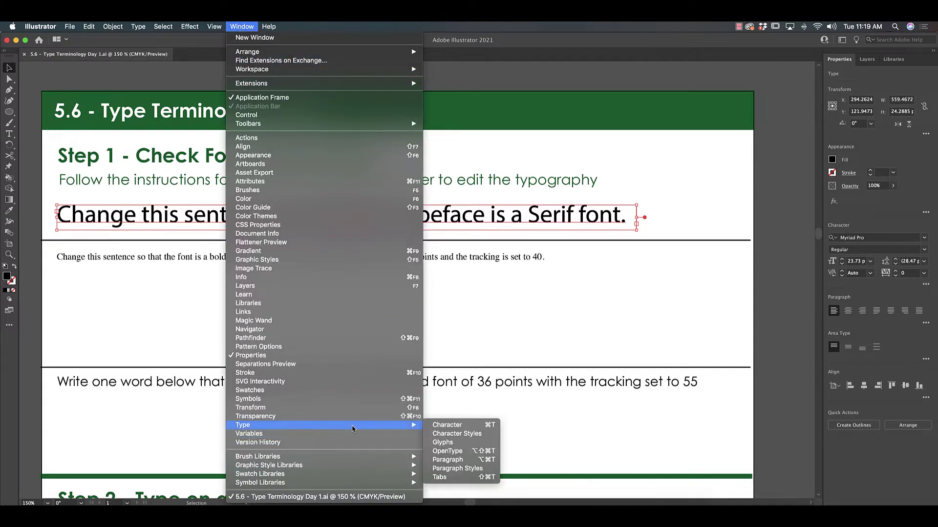
left_click(482, 432)
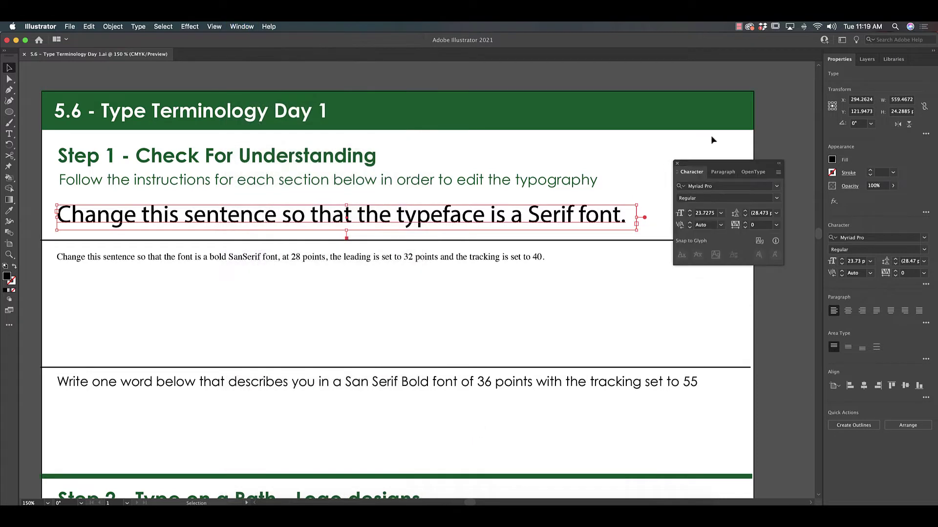
left_click_drag(722, 164, 732, 201)
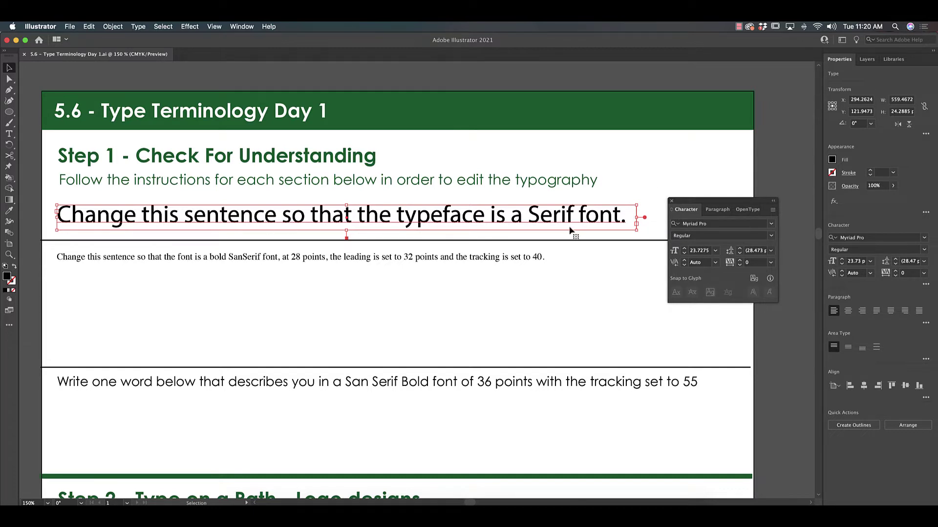
Set the Serif-font sentence in Bodoni 72 and zoom in to check the serif lettering.
left_click(771, 224)
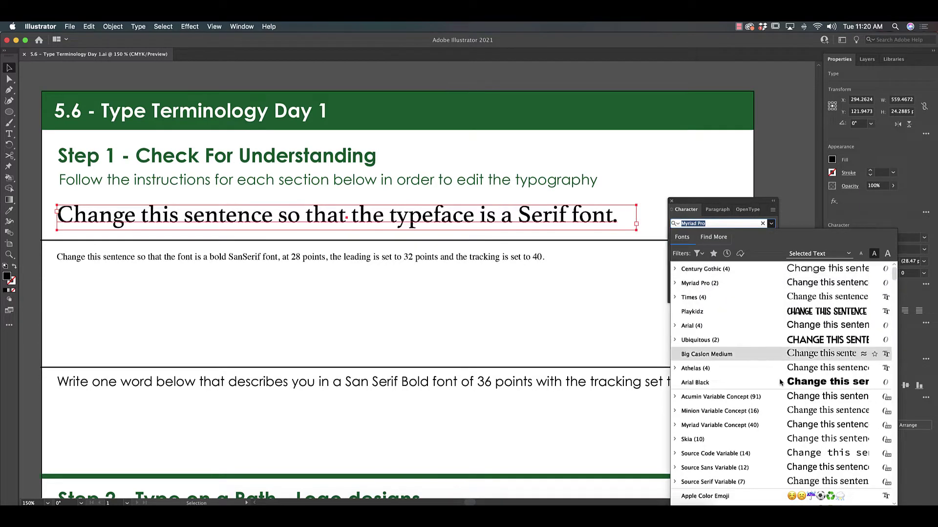
scroll(822, 412, "down", 10)
scroll(822, 413, "down", 5)
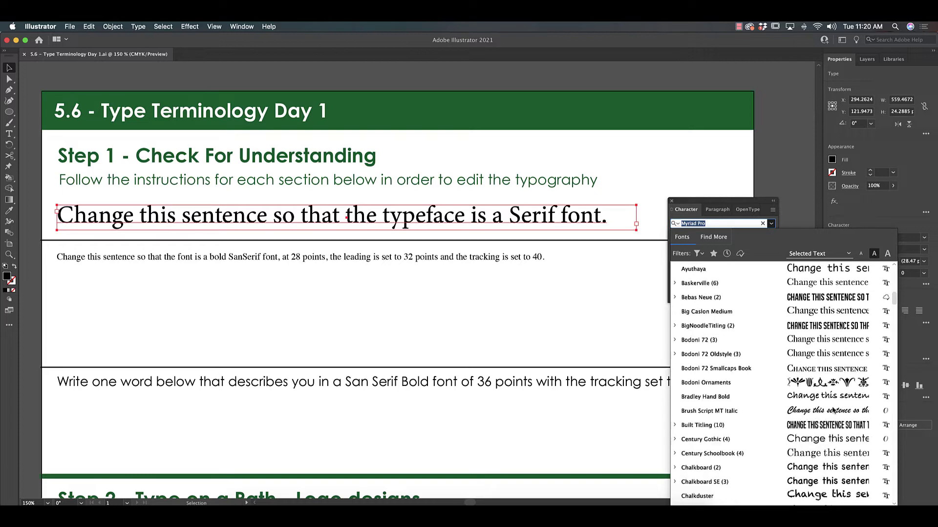
left_click(805, 340)
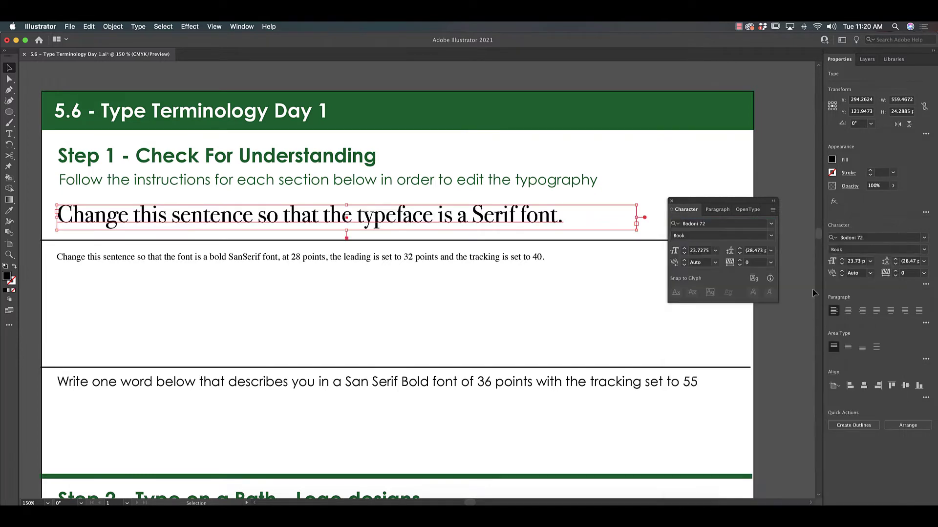
left_click(588, 291)
key("super+equal")
key("super+equal")
key("super+equal")
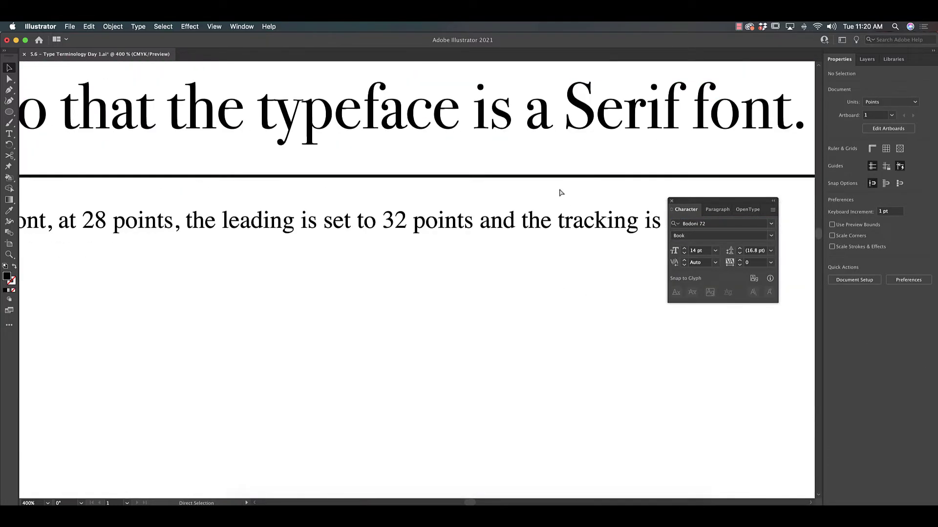
scroll(474, 237, "up", 3)
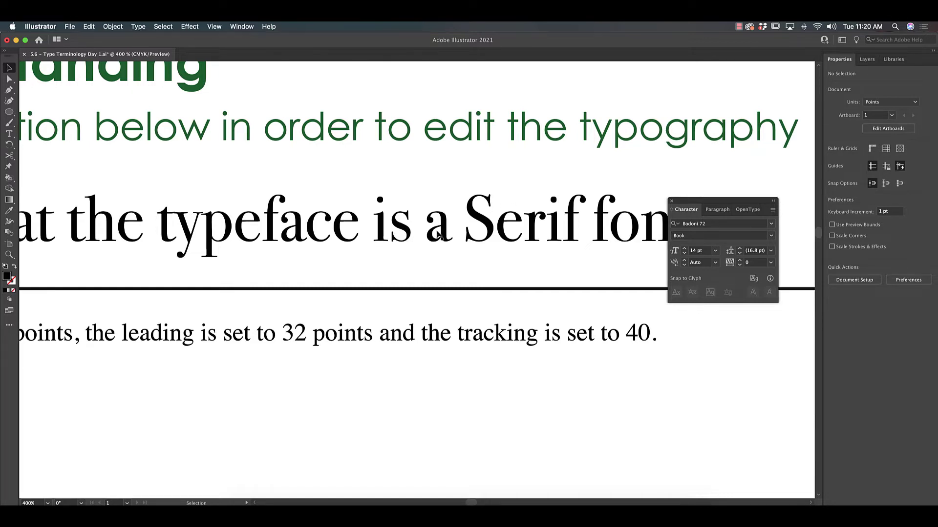
key("super+minus")
scroll(342, 384, "left", 3)
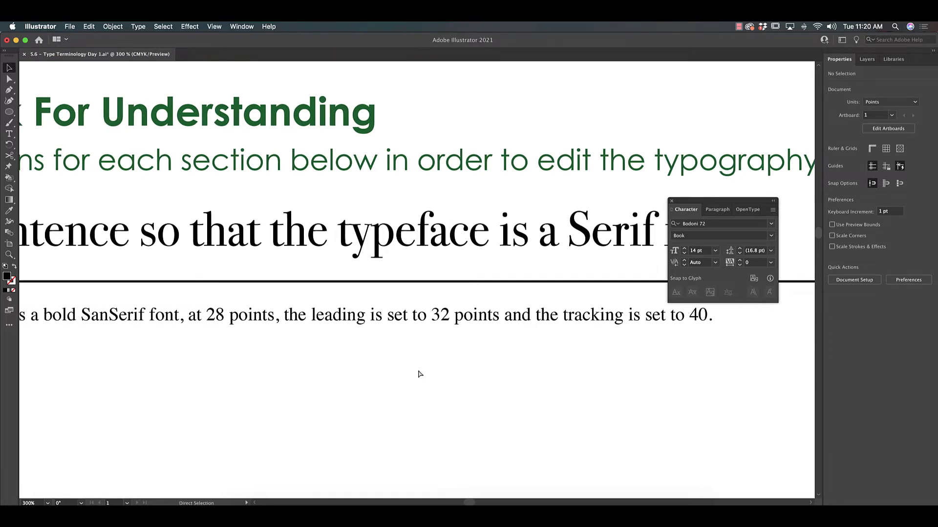
key("super+minus")
key("super+minus")
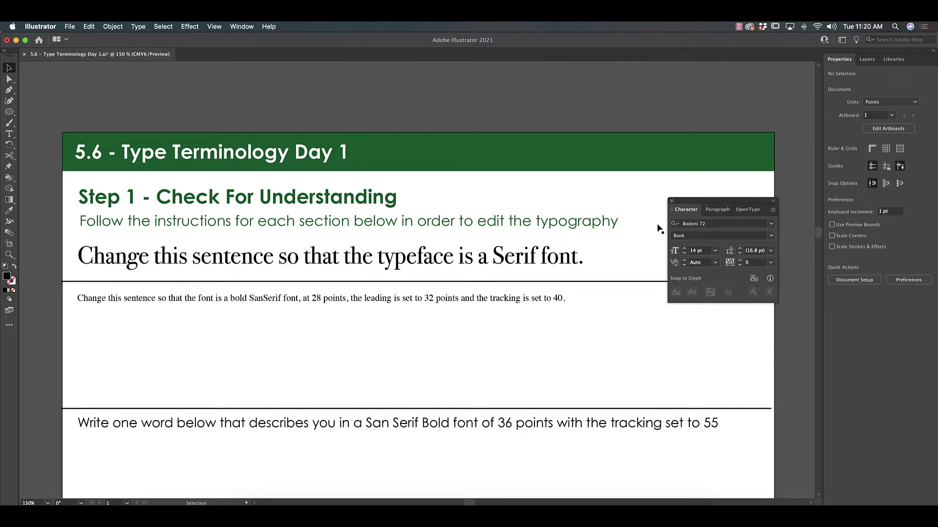
Set the second instruction sentence's text box in Myriad Pro Bold.
left_click(450, 336)
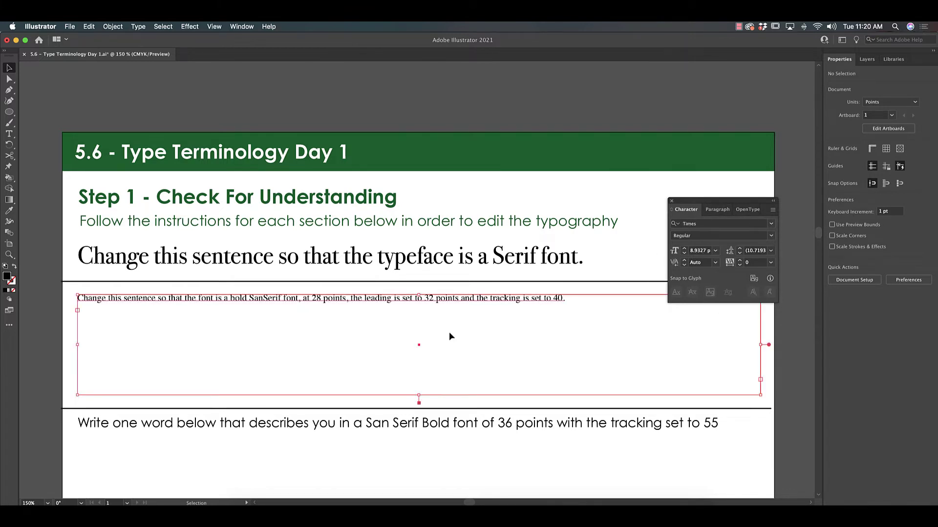
left_click(772, 224)
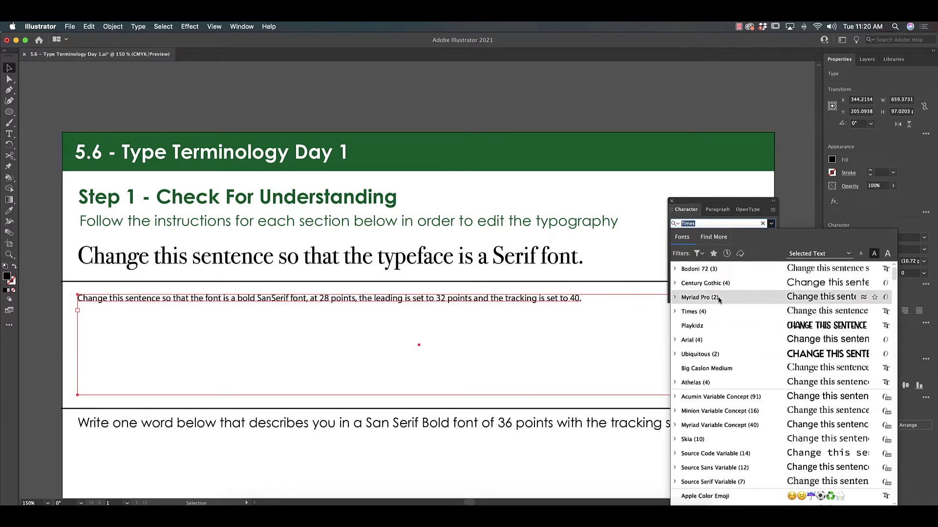
left_click(700, 297)
left_click(721, 236)
left_click(693, 248)
Give the sentence 28 pt size, 32 pt leading and tracking of 40.
left_click(698, 251)
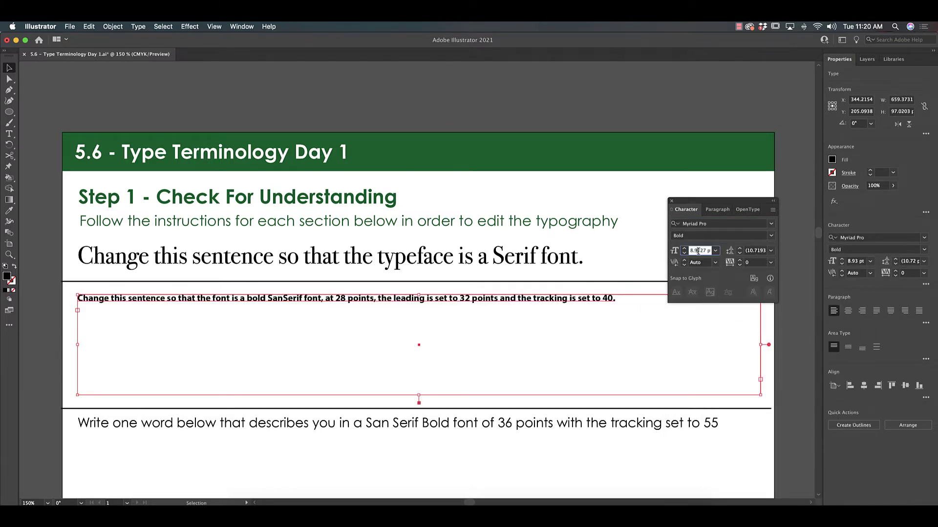
type("28")
key("Return")
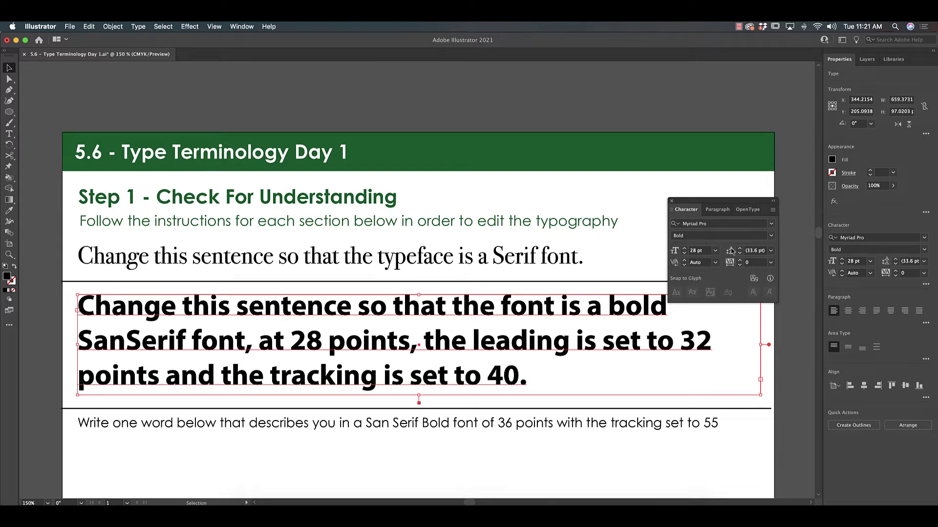
left_click(757, 251)
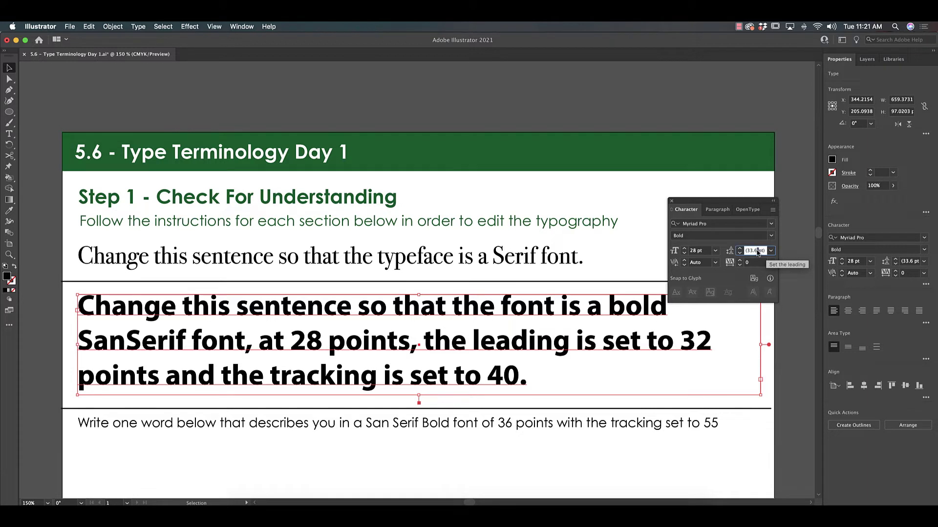
type("32")
key("Return")
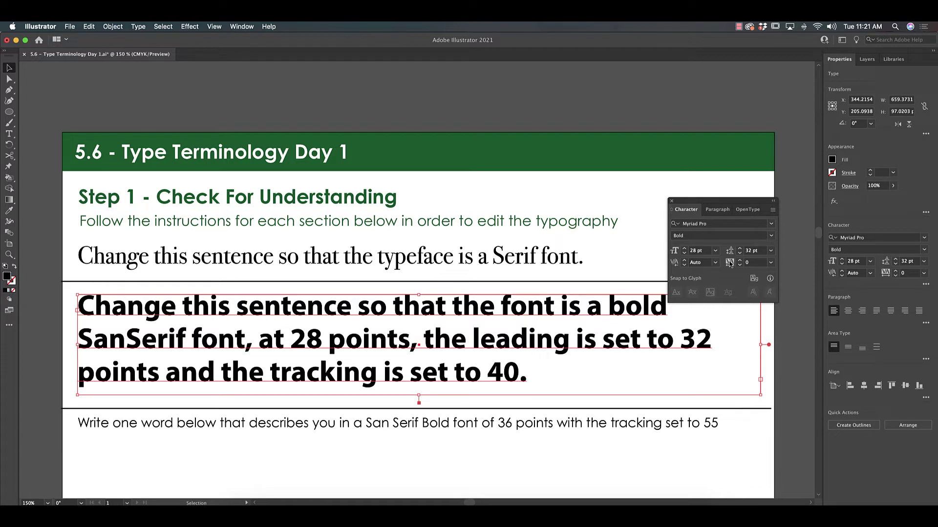
left_click(746, 262)
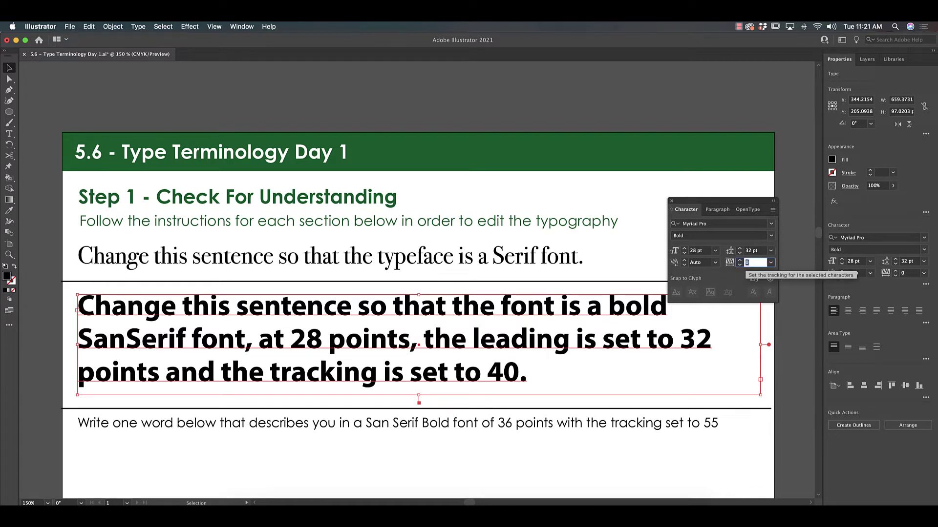
key("Return")
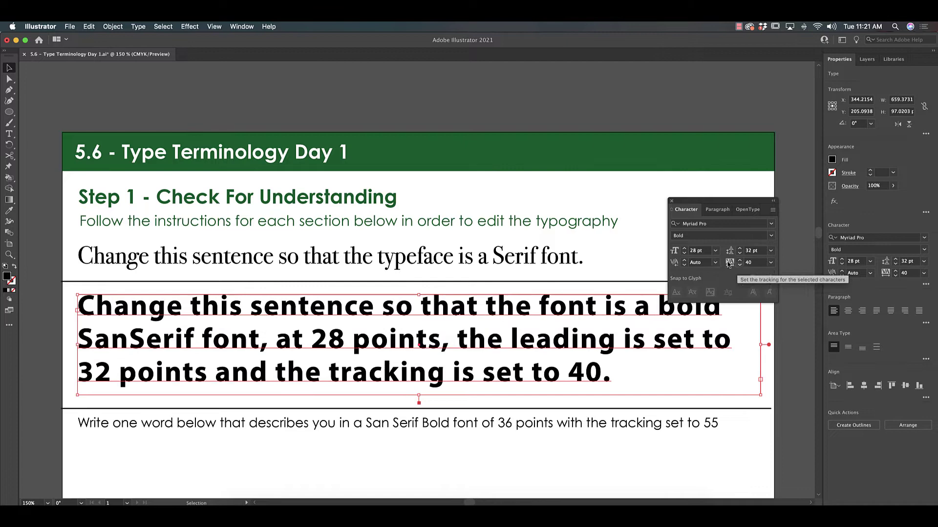
left_click(799, 419)
Scroll down to the Step 2 Snellen Chart exercise and return to the Selection tool.
scroll(590, 252, "down", 5)
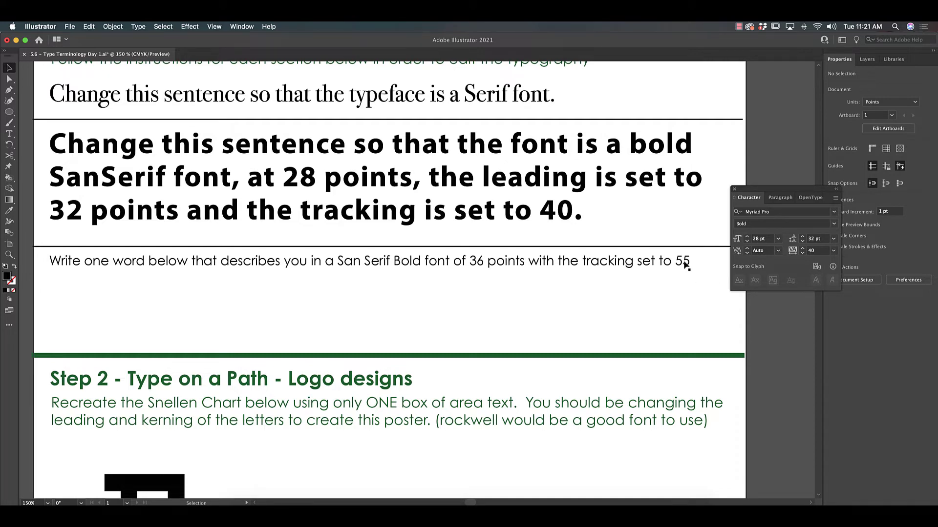
left_click(9, 123)
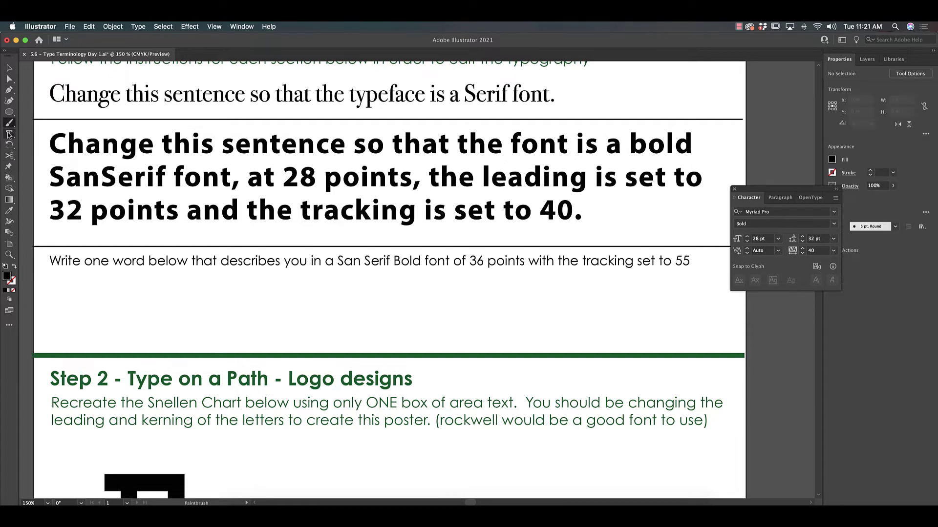
left_click(9, 134)
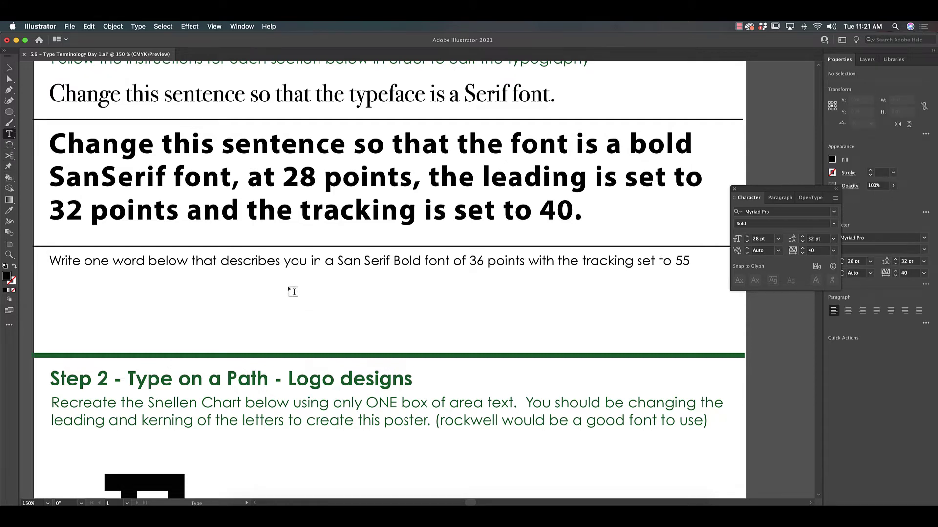
left_click(10, 69)
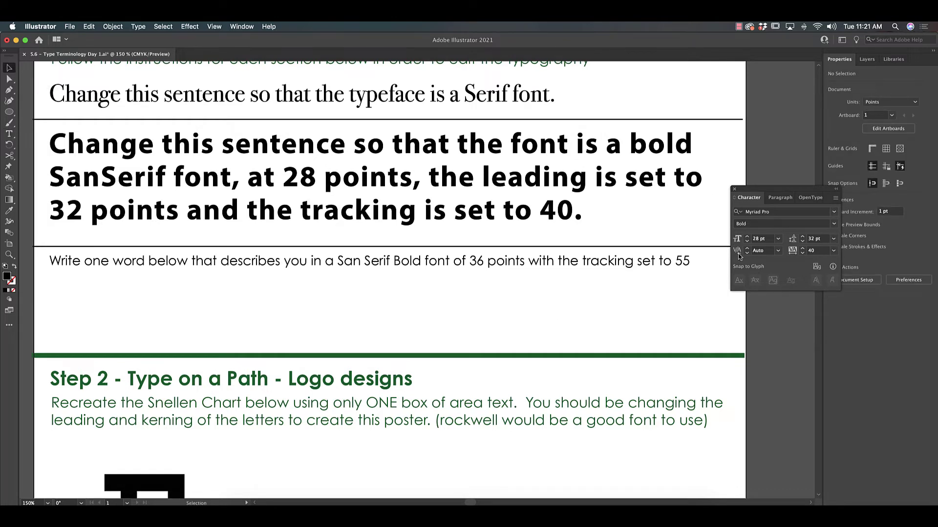
Draw an area-text box right of the Snellen chart, auto-filled with Lorem ipsum placeholder text.
scroll(608, 288, "down", 10)
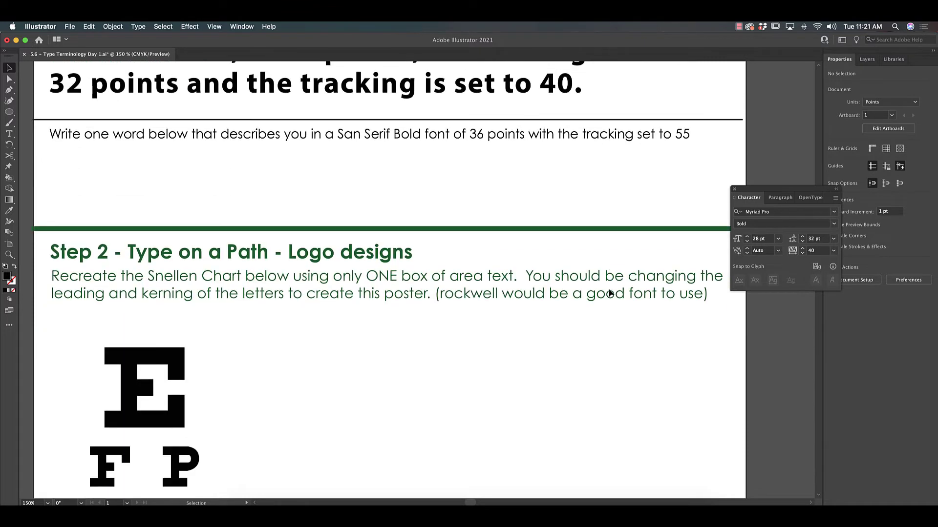
scroll(638, 286, "down", 1)
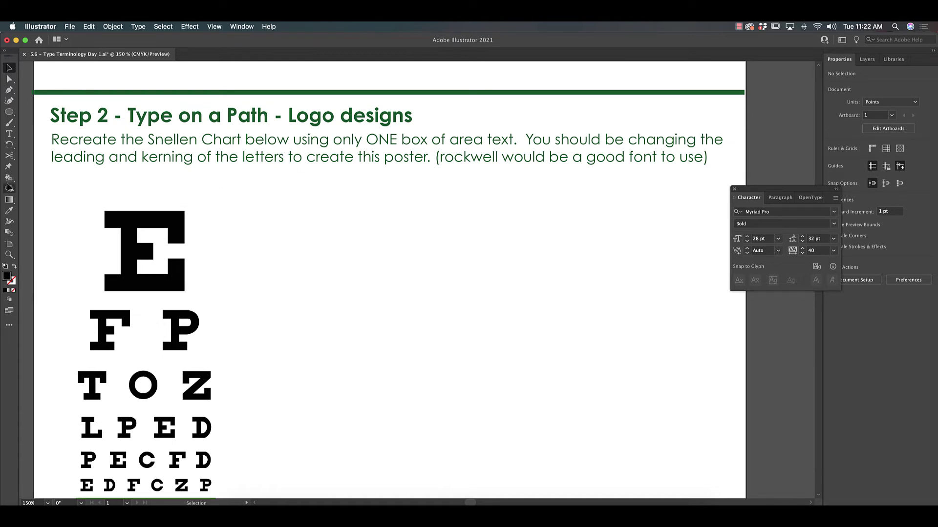
left_click(9, 134)
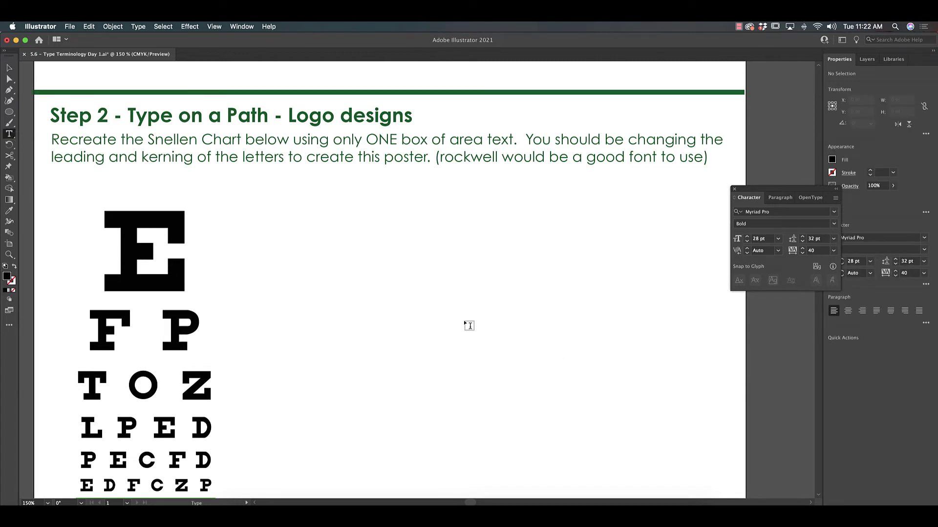
left_click_drag(353, 200, 668, 355)
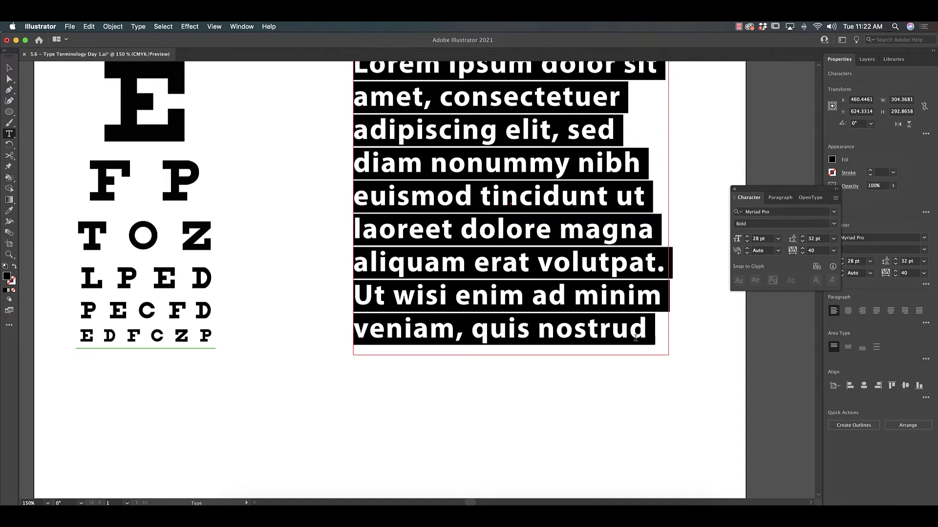
scroll(578, 311, "up", 1)
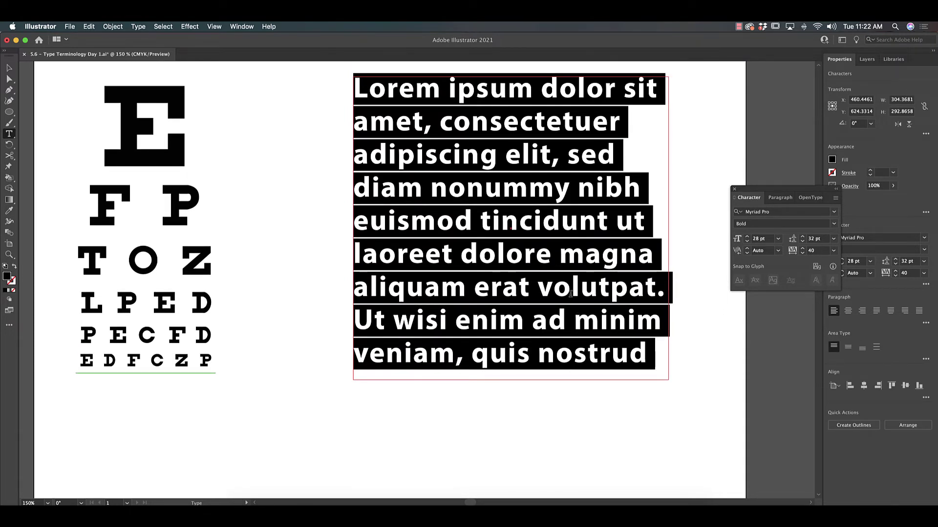
Type E, FP, TOZ, LPED, PECFD and EDFCZP one per line over the placeholder.
type("E")
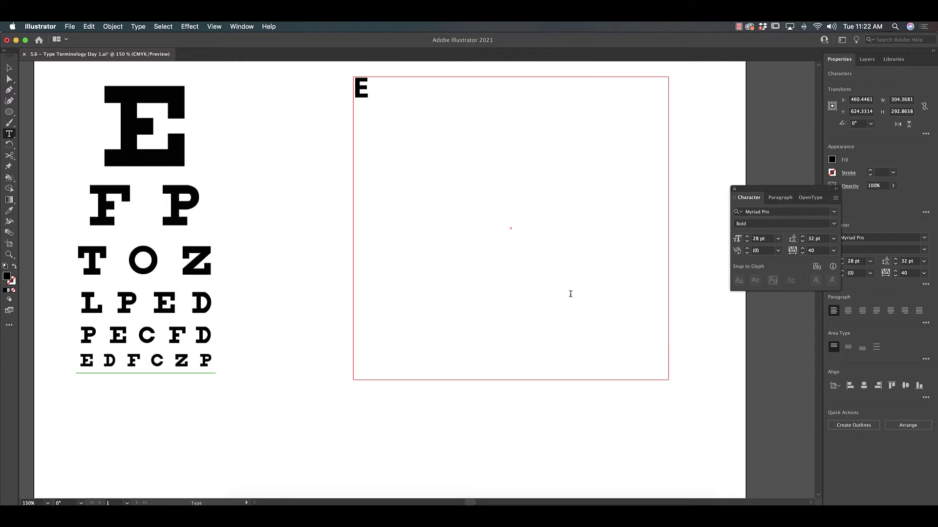
key("Return")
type("FP TOZ LPED PECFD")
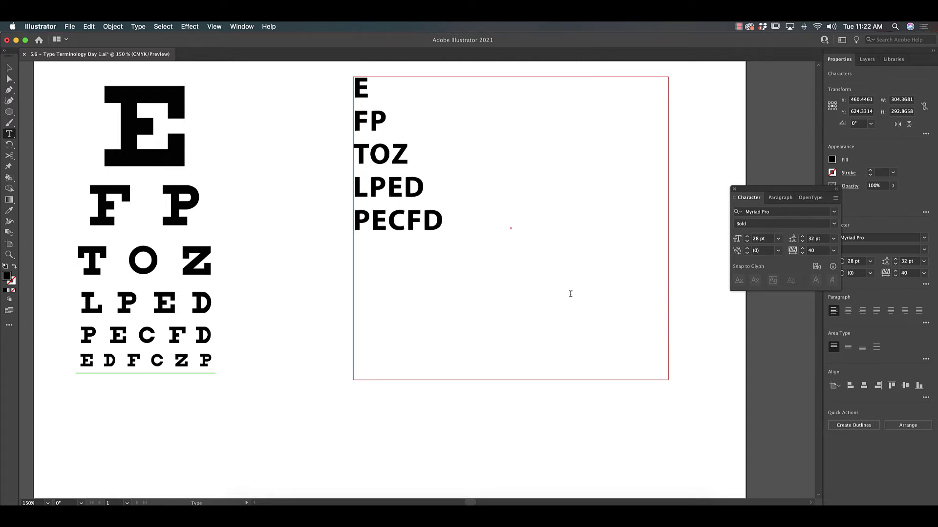
type(" EDFCZP")
scroll(342, 225, "up", 1)
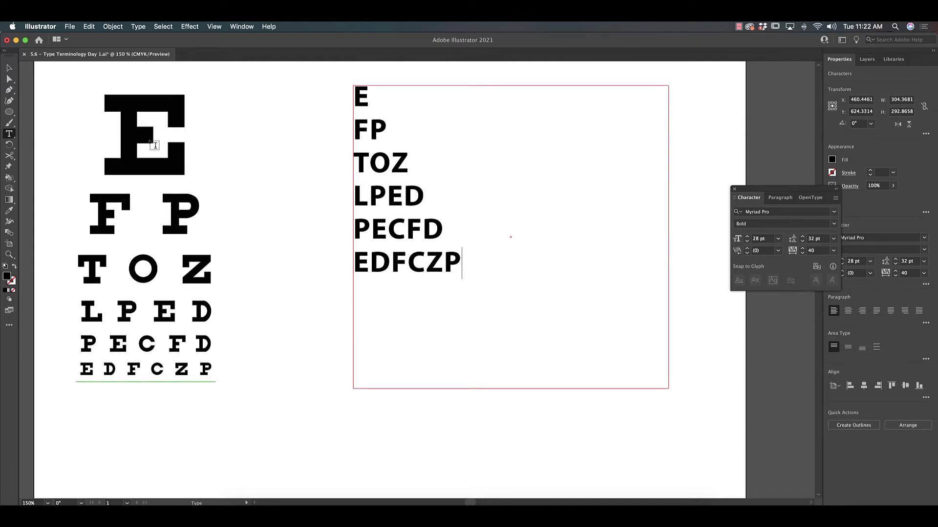
Select all six chart lines and centre-align them in the text box.
left_click_drag(463, 266, 314, 93)
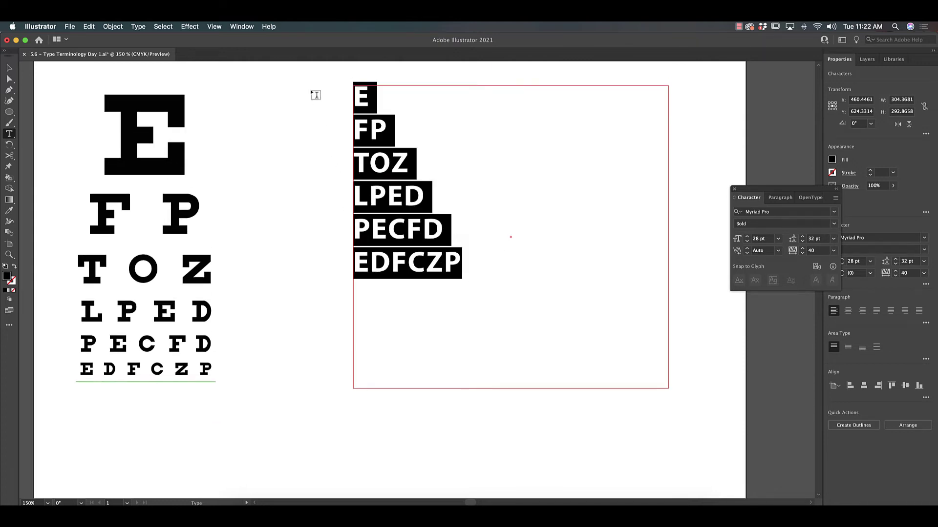
left_click_drag(786, 189, 731, 166)
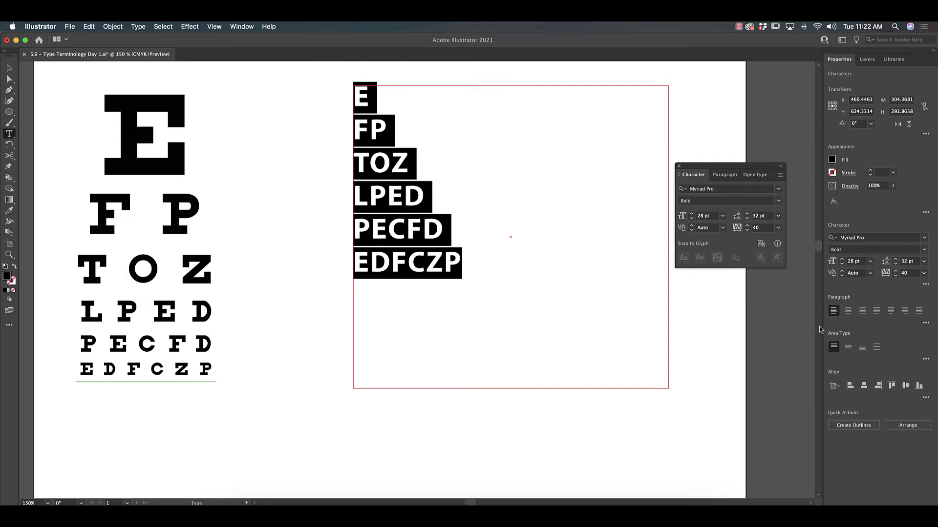
left_click(848, 312)
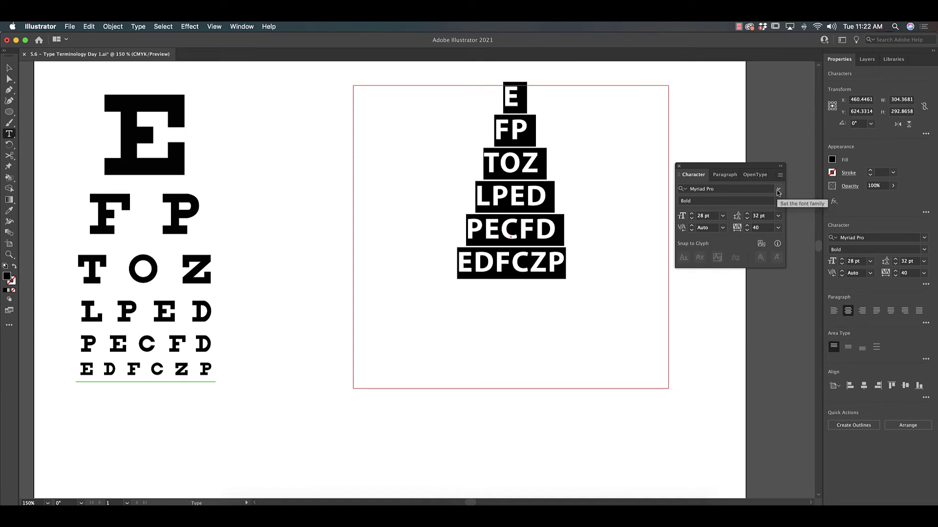
Set the chart lines in Rockwell Bold by searching 'roc' in the font field.
left_click(778, 191)
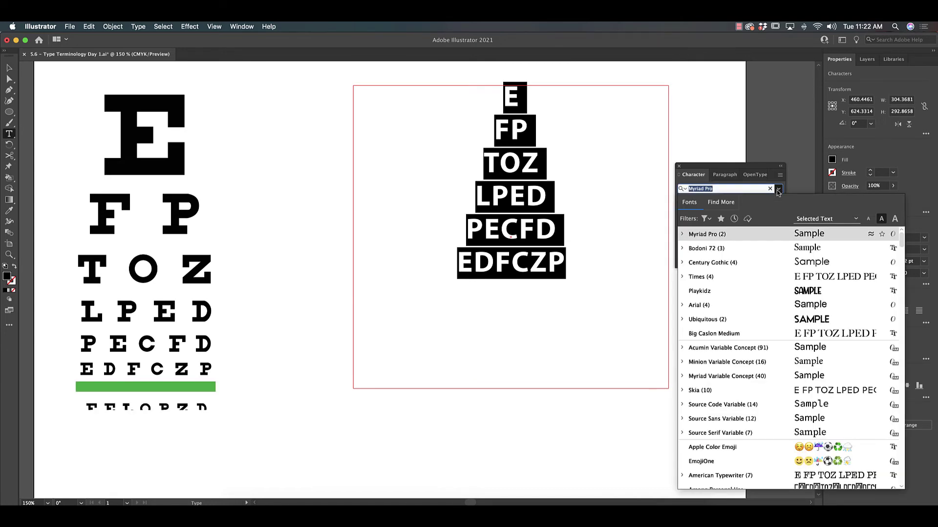
type("roc")
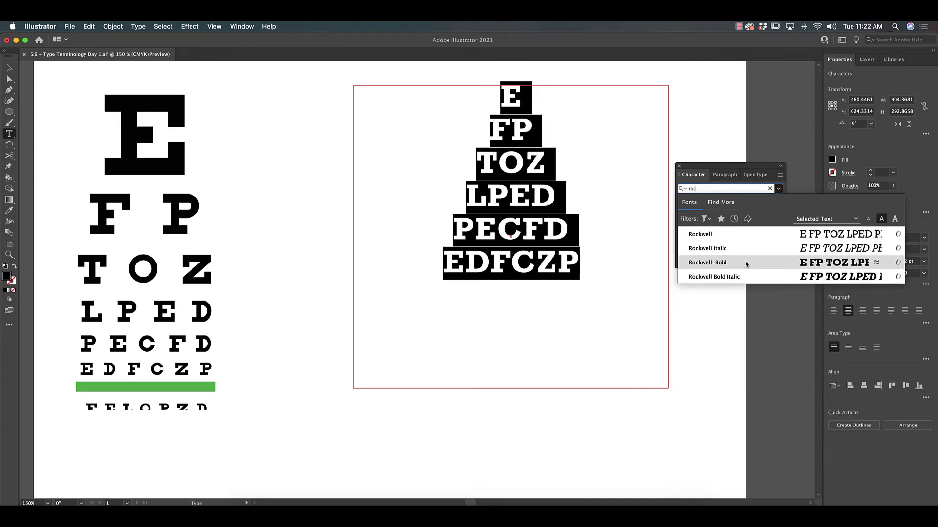
left_click(745, 264)
left_click(514, 164)
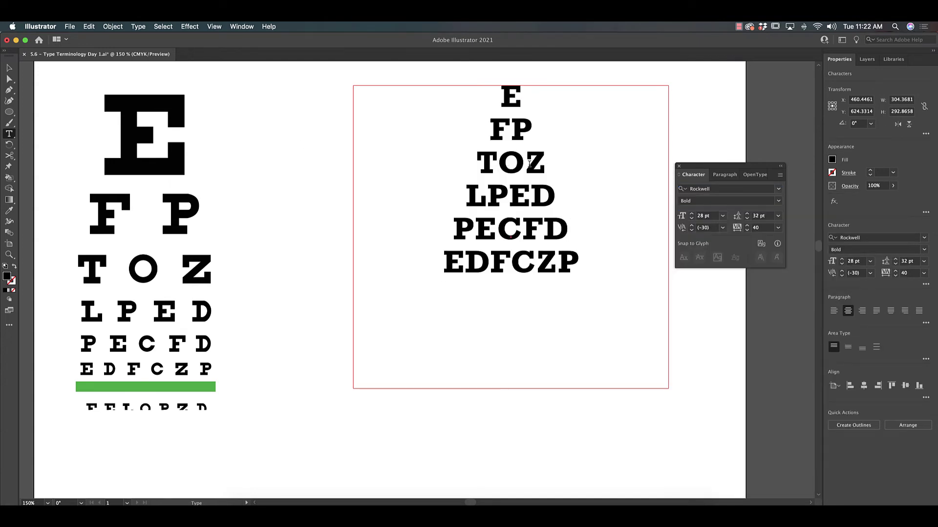
Enlarge the top-line E to 120 pt and nudge the chart text box back into place.
scroll(529, 164, "up", 2)
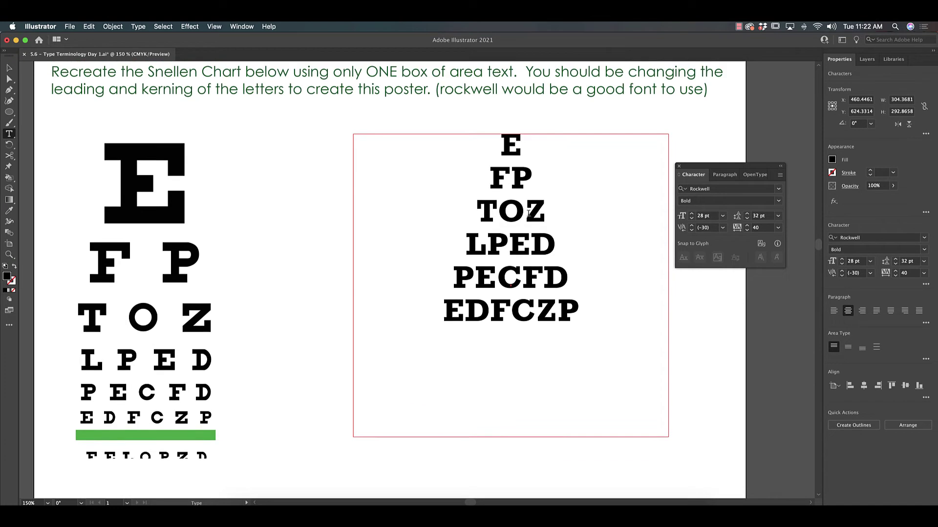
scroll(528, 212, "up", 1)
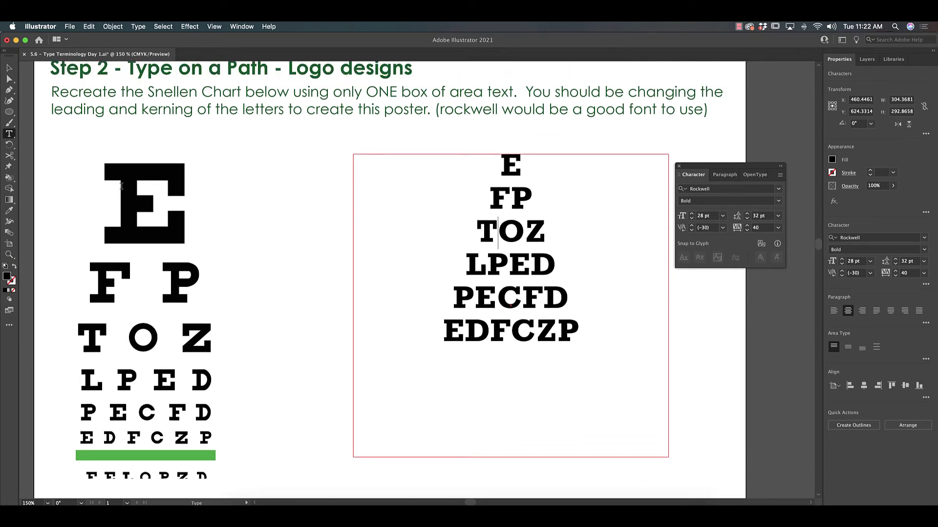
left_click_drag(527, 161, 498, 161)
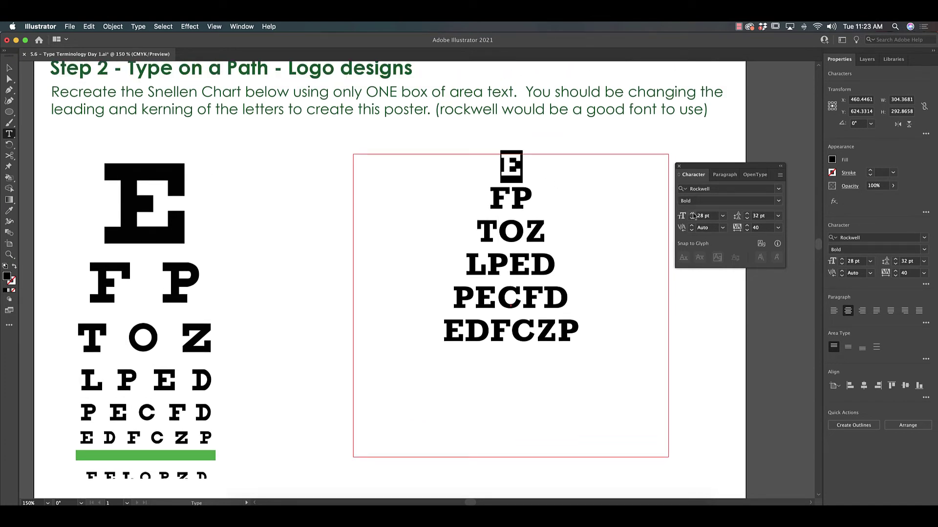
left_click_drag(692, 216, 692, 216)
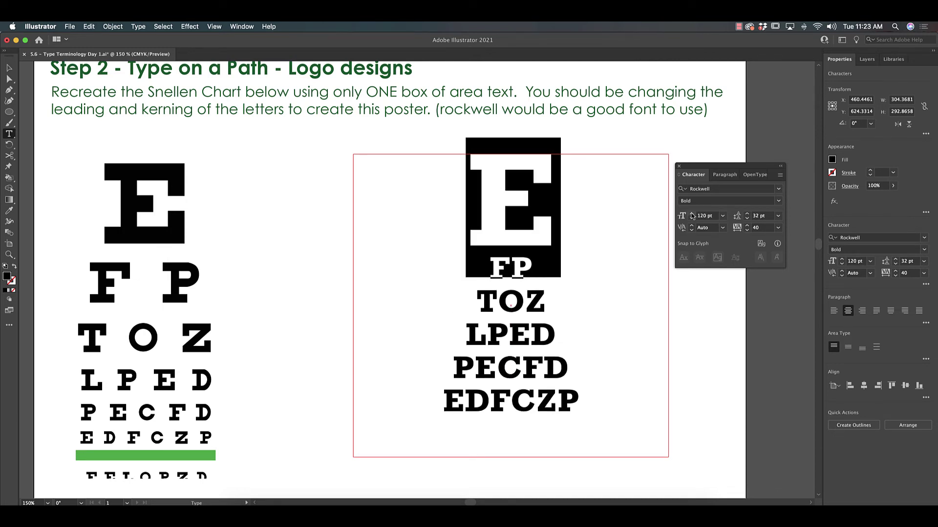
left_click(437, 215)
key("Escape")
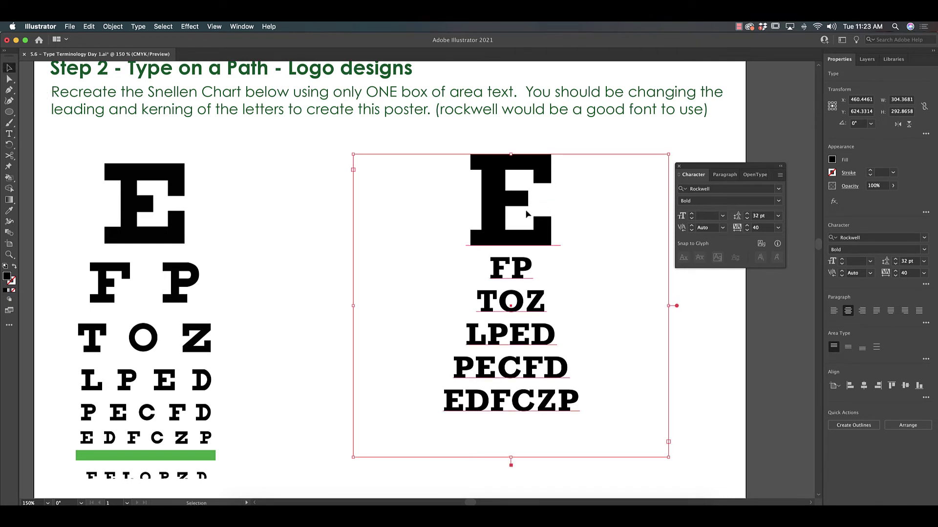
left_click_drag(535, 214, 463, 218)
left_click_drag(194, 218, 440, 200)
Reduce the E from 120 pt to 112 pt with the size down-arrow.
double_click(472, 215)
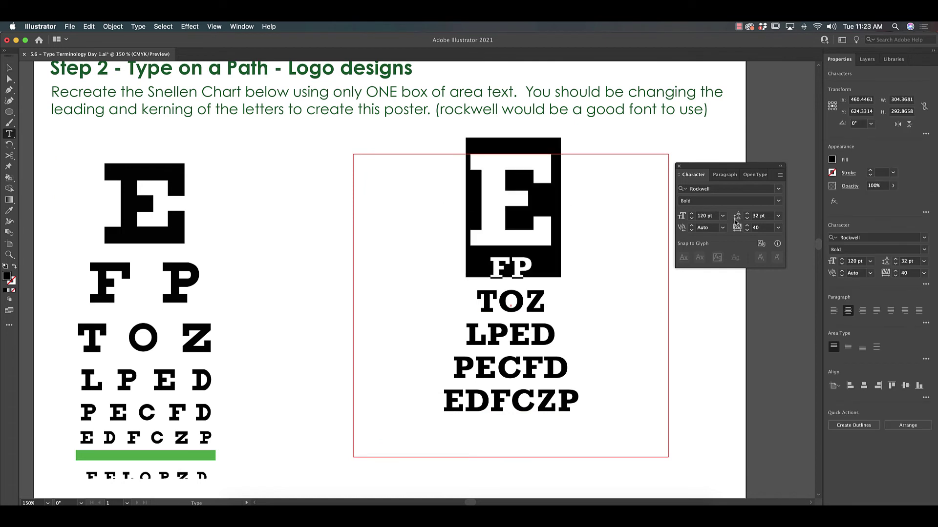
left_click(691, 218)
left_click(691, 218)
left_click(692, 218)
left_click(691, 219)
left_click(692, 218)
left_click(691, 219)
left_click(691, 218)
left_click(691, 219)
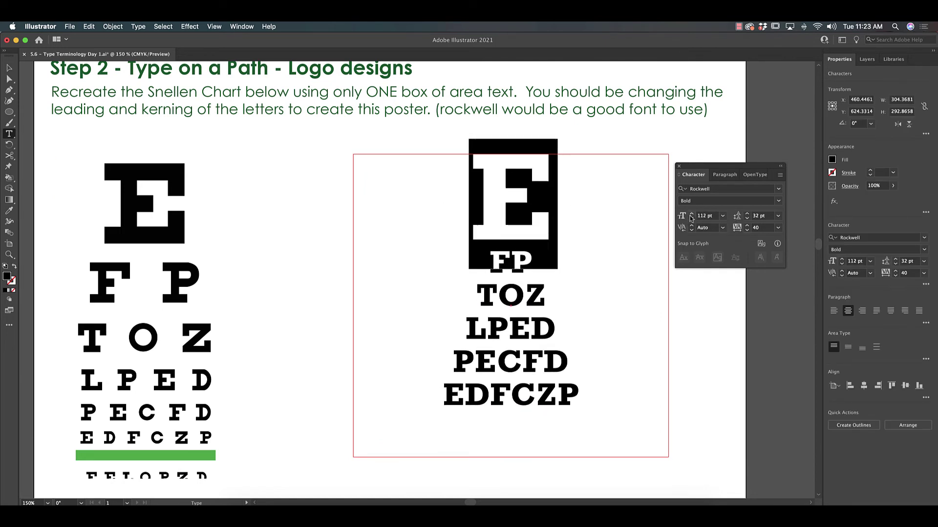
left_click(552, 262)
Raise the FP line to 52 pt size with 56 pt leading.
left_click_drag(548, 267, 495, 264)
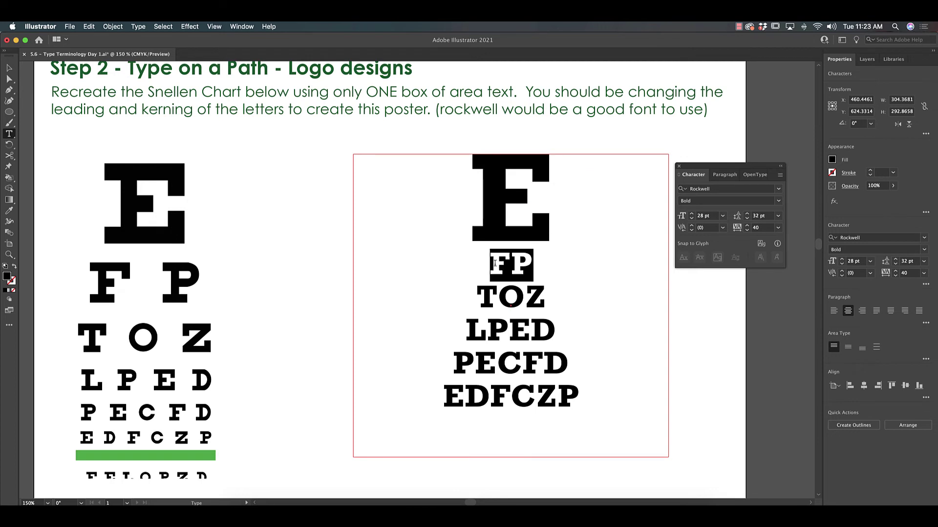
left_click(690, 215)
left_click(691, 215)
left_click(690, 214)
left_click(690, 214)
left_click(691, 215)
left_click(690, 215)
left_click(691, 215)
left_click(690, 214)
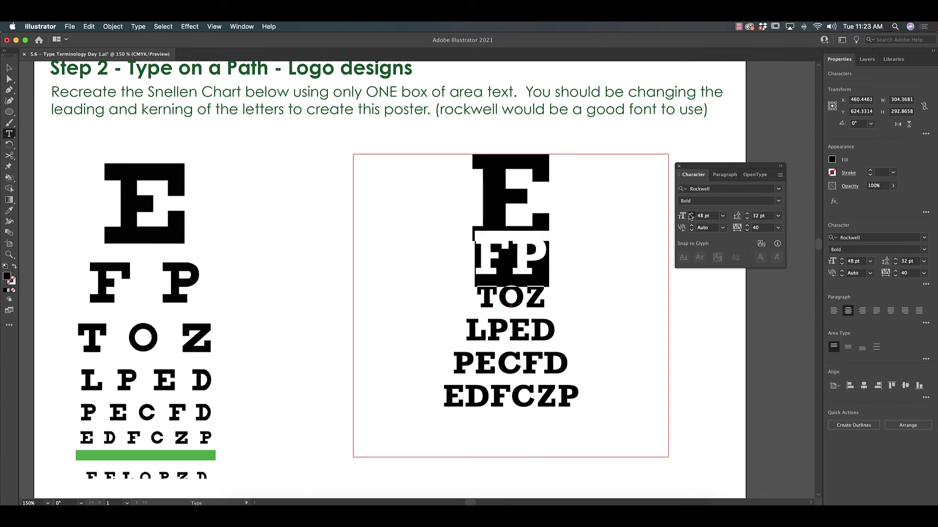
left_click(690, 214)
left_click(690, 214)
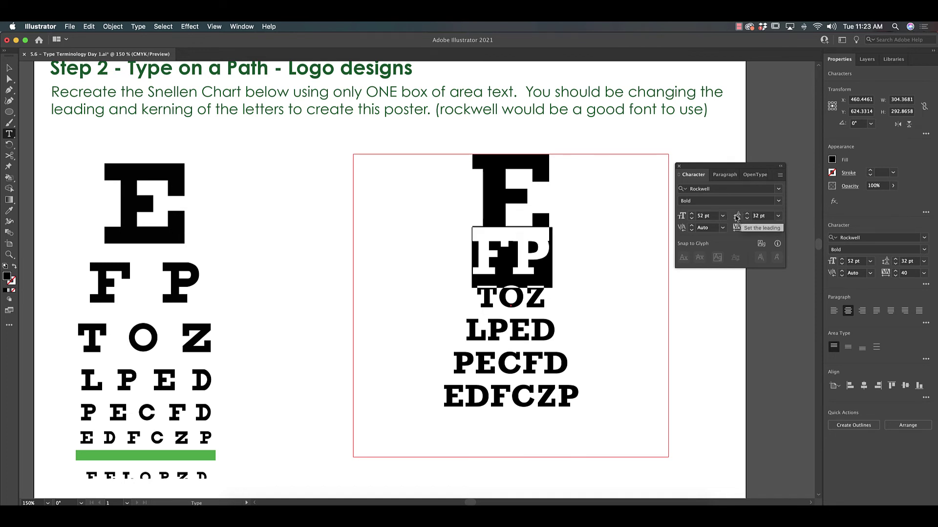
left_click(746, 214)
left_click(747, 214)
left_click(747, 213)
left_click(746, 214)
left_click(746, 214)
left_click(747, 214)
left_click(747, 214)
left_click(746, 213)
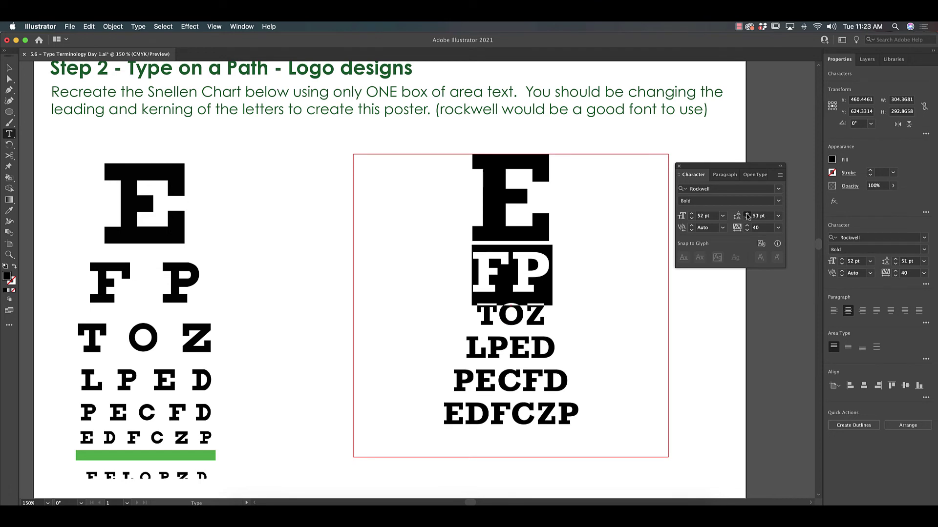
left_click(746, 214)
left_click(747, 214)
left_click(746, 213)
left_click(746, 214)
left_click(747, 214)
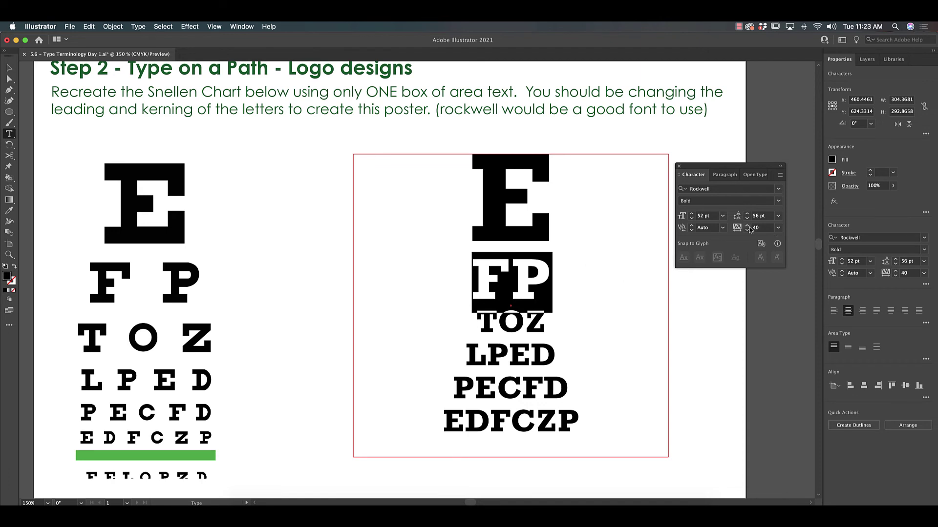
Set the FP line's tracking to 500 to spread the letters apart.
left_click(746, 225)
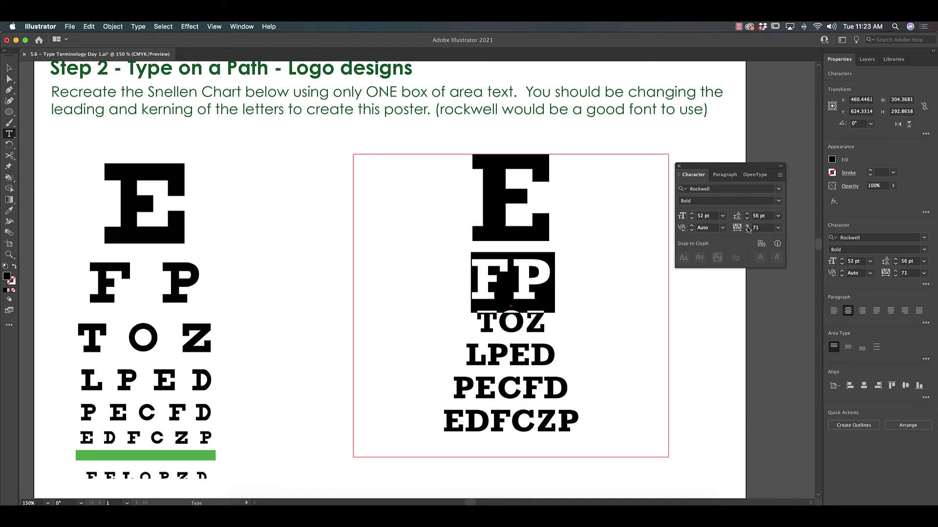
double_click(758, 227)
type("500")
key("Return")
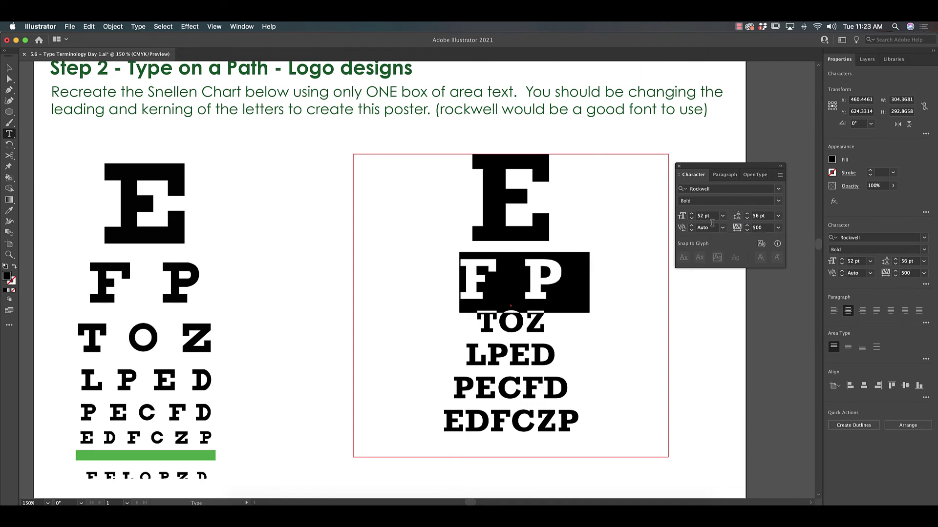
left_click(540, 259)
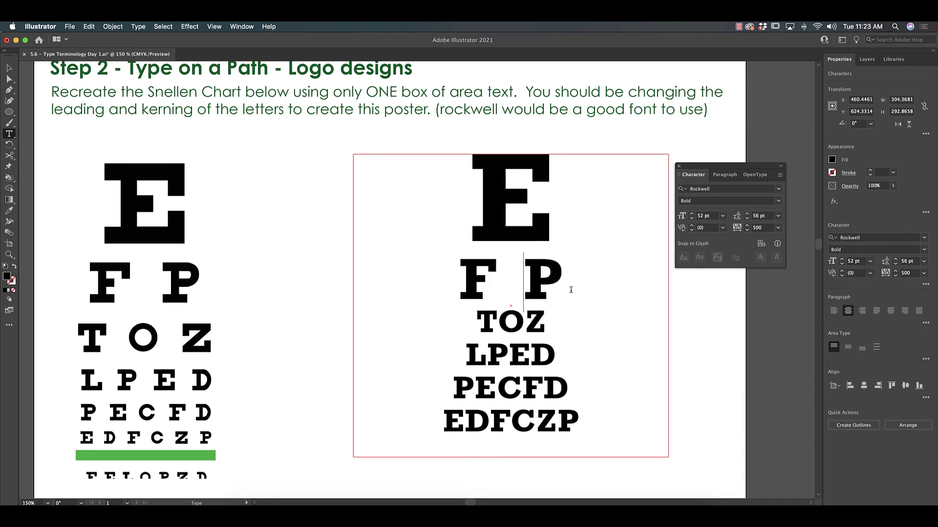
Exit text editing, deselect, and select the entire Rockwell Bold eye-chart frame as one object.
scroll(306, 344, "down", 5)
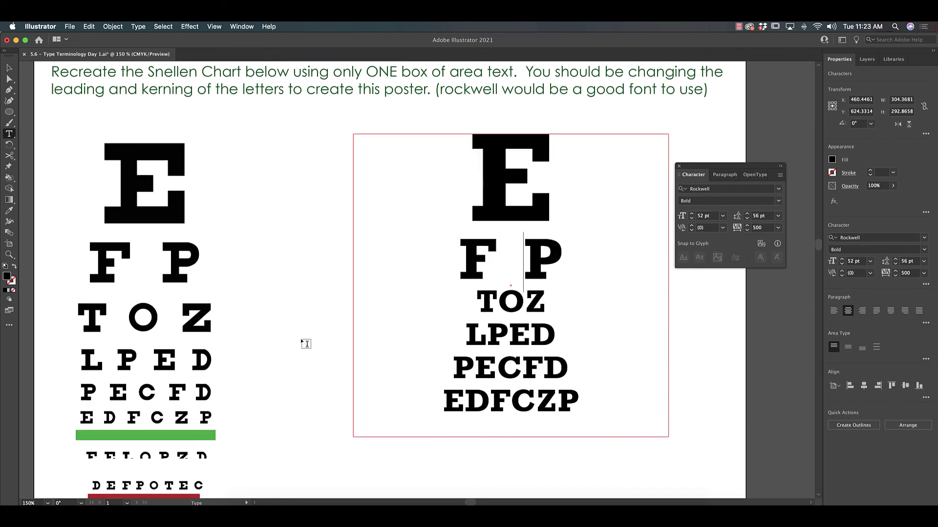
scroll(116, 411, "down", 2)
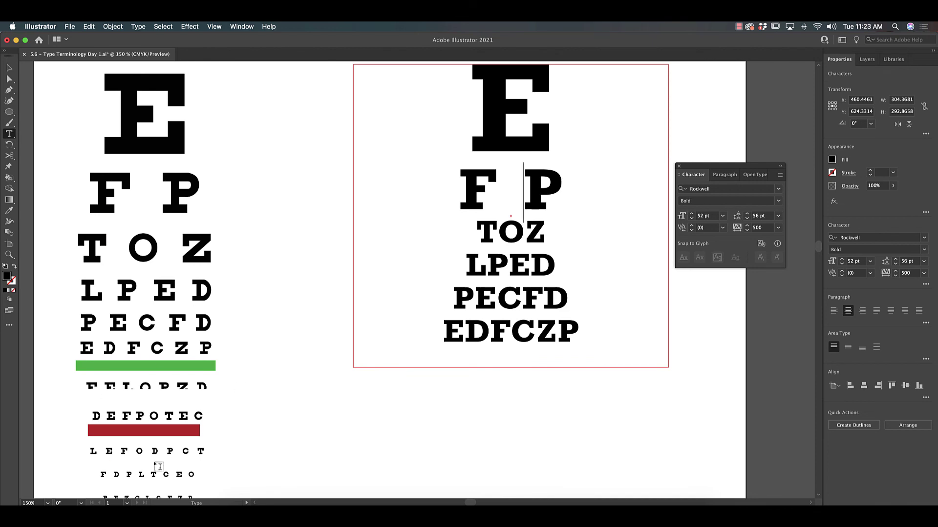
scroll(596, 328, "up", 1)
key("Escape")
key("super+shift+a")
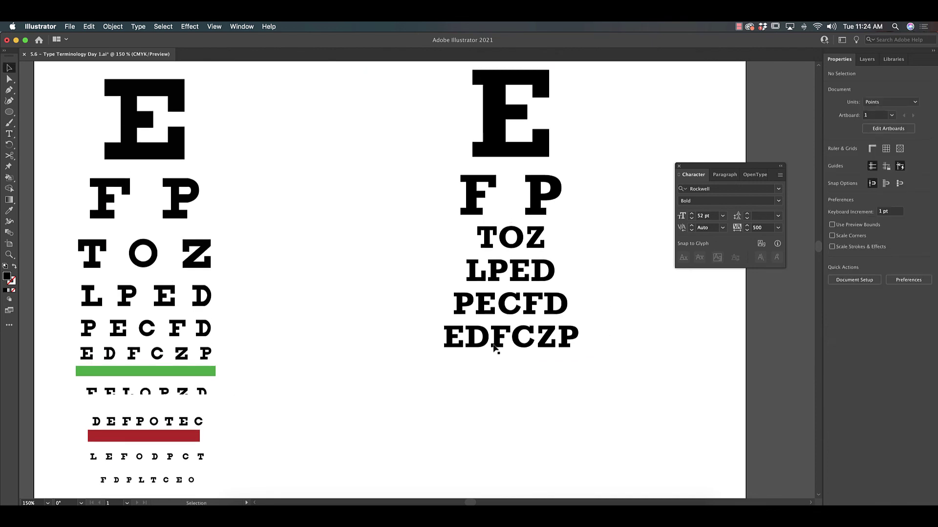
left_click(481, 247)
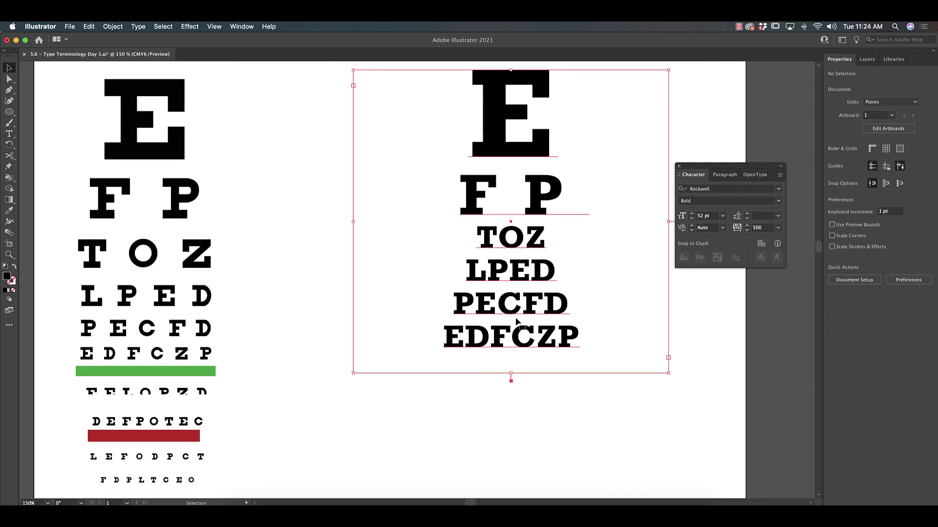